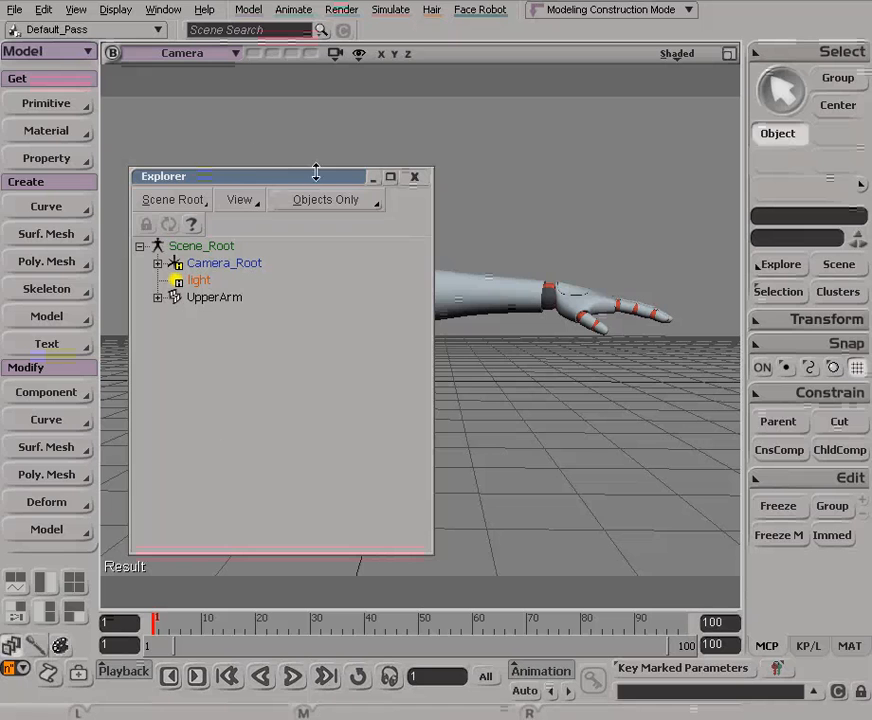
Close the Explorer and examine the arm's separate parts by selecting the lower arm and the hand in turn
click(414, 178)
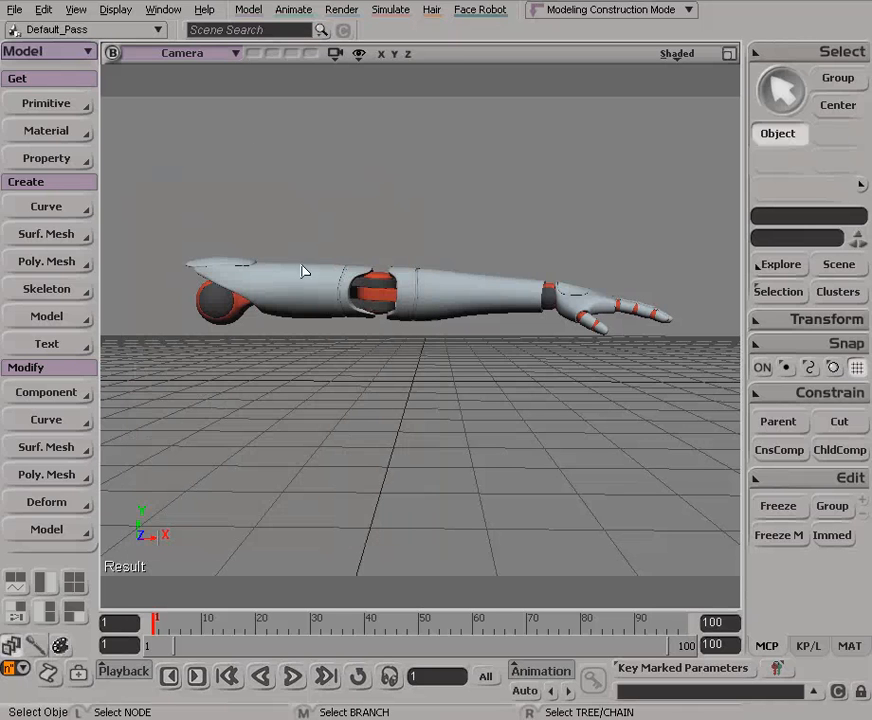
click(438, 292)
drag(438, 292, 389, 316)
key(c)
key(ctrl+z)
key(space)
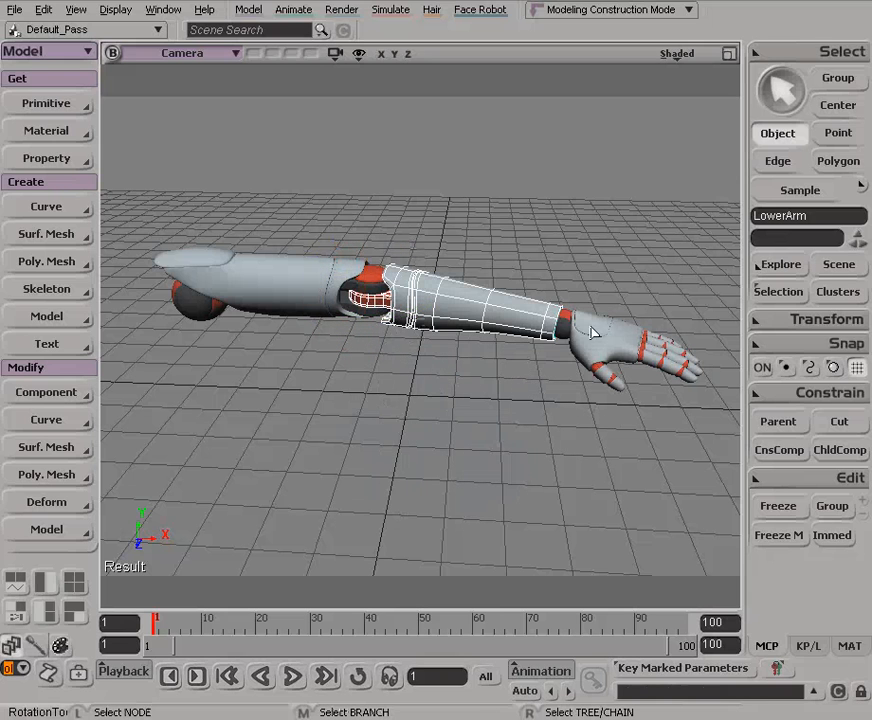
click(593, 340)
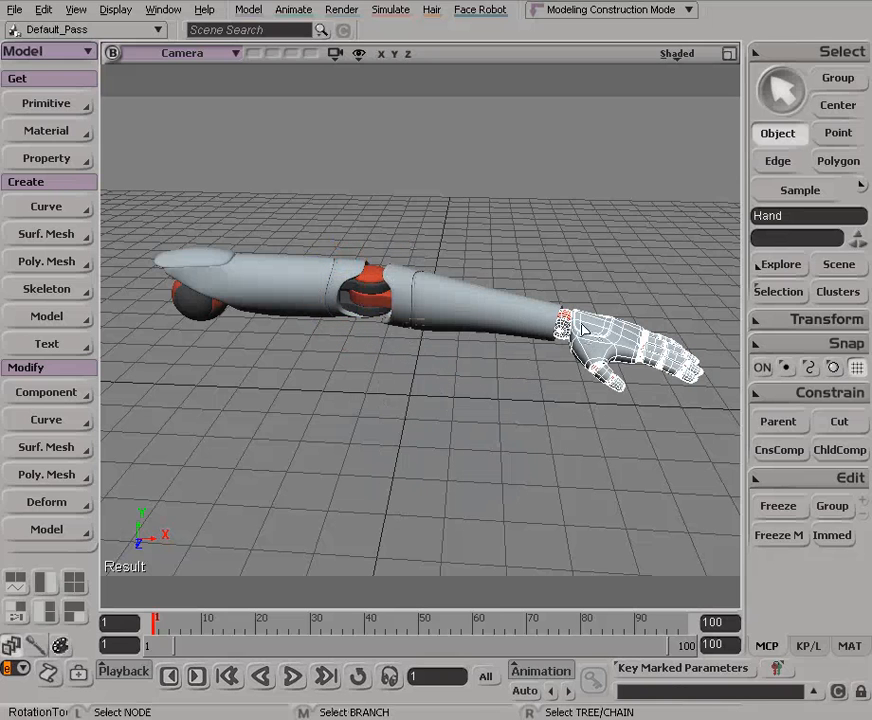
click(425, 308)
click(583, 334)
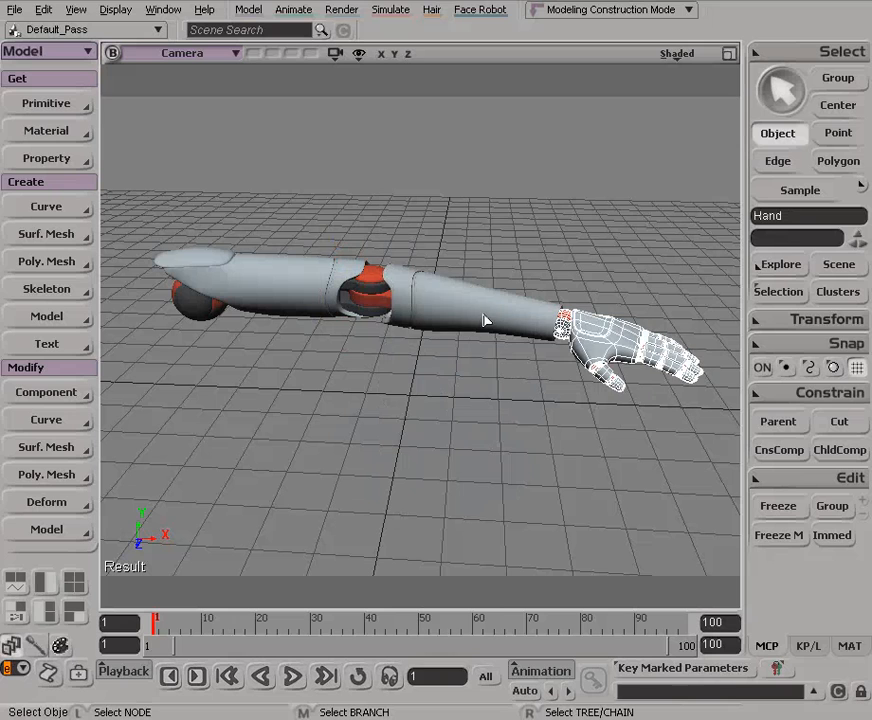
click(450, 305)
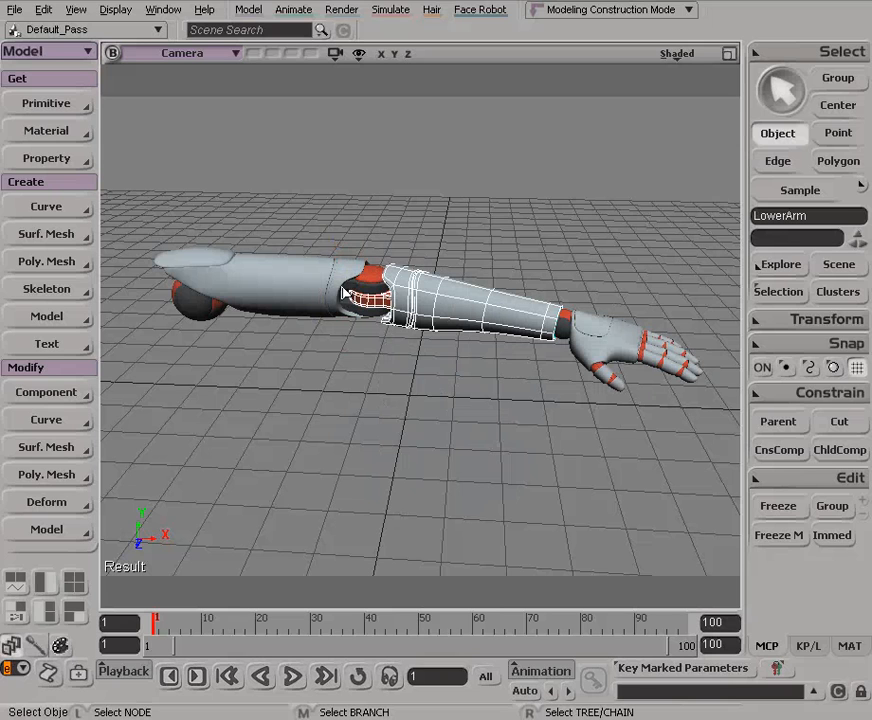
Create a transform group for the UpperArm object
click(268, 312)
key(s)
middle_drag(368, 316, 366, 358)
drag(366, 358, 372, 289)
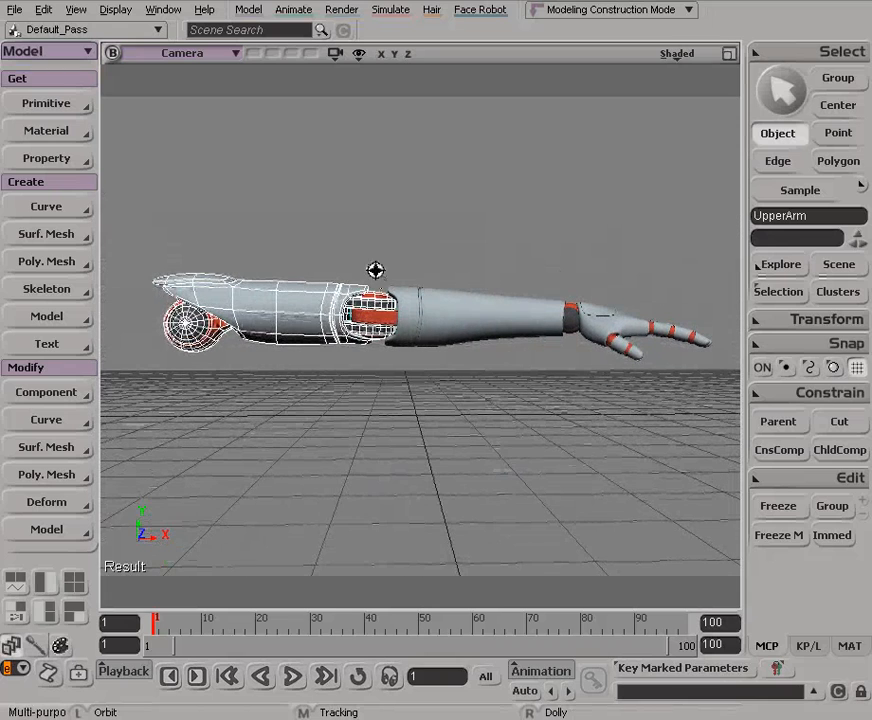
key(s)
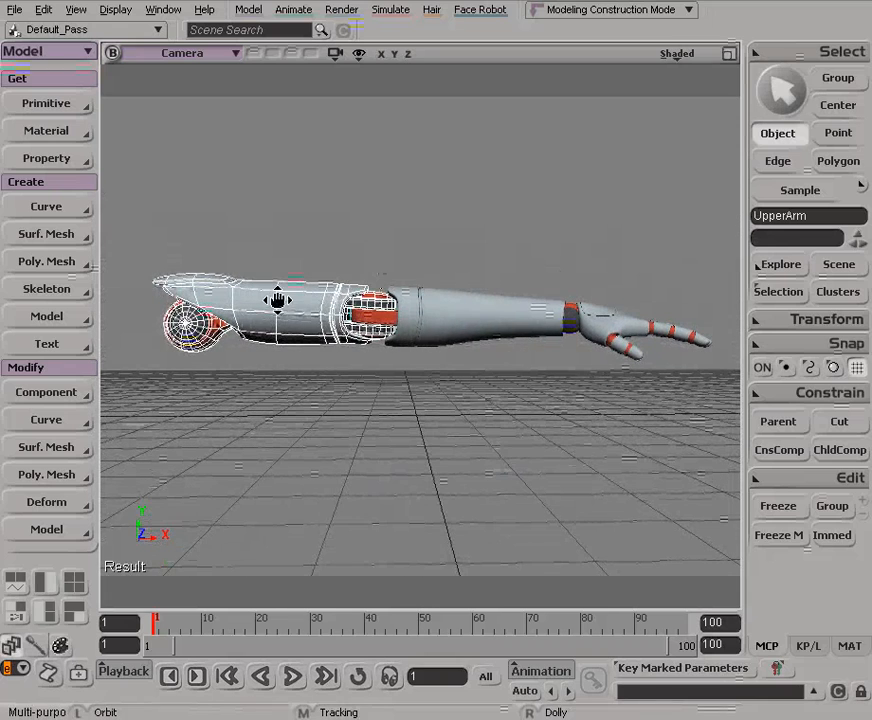
middle_drag(277, 300, 288, 307)
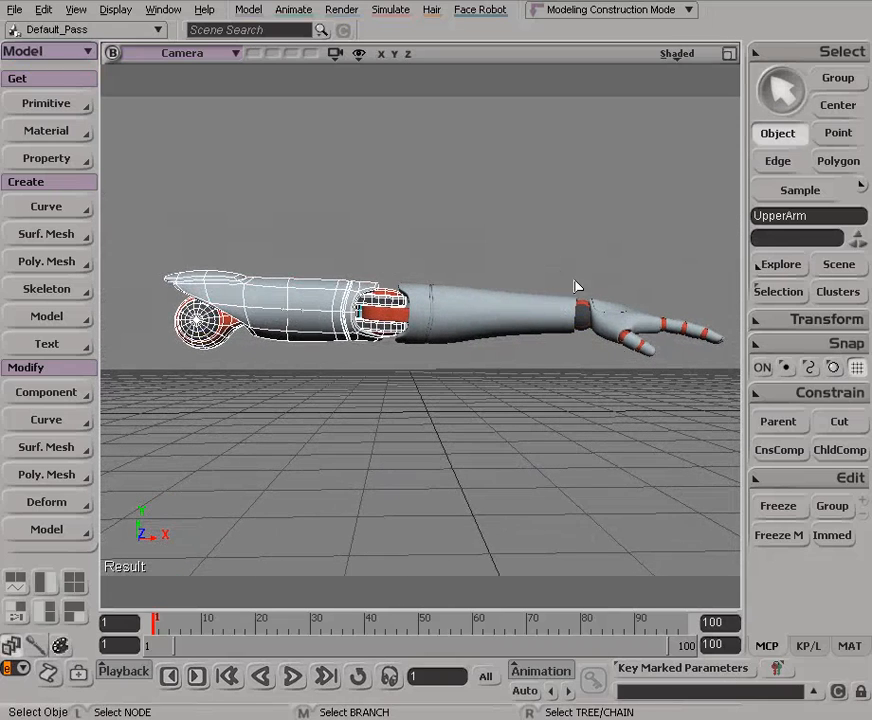
key(s)
mouse_move(304, 278)
mouse_down()
mouse_move(280, 270)
mouse_move(310, 292)
mouse_up()
middle_drag(310, 292, 296, 279)
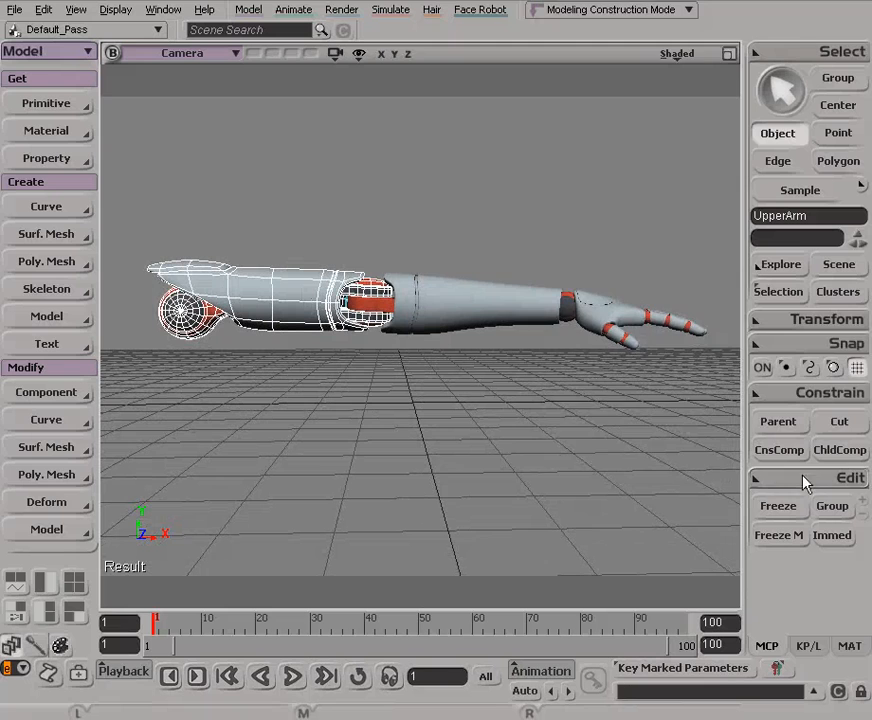
click(755, 480)
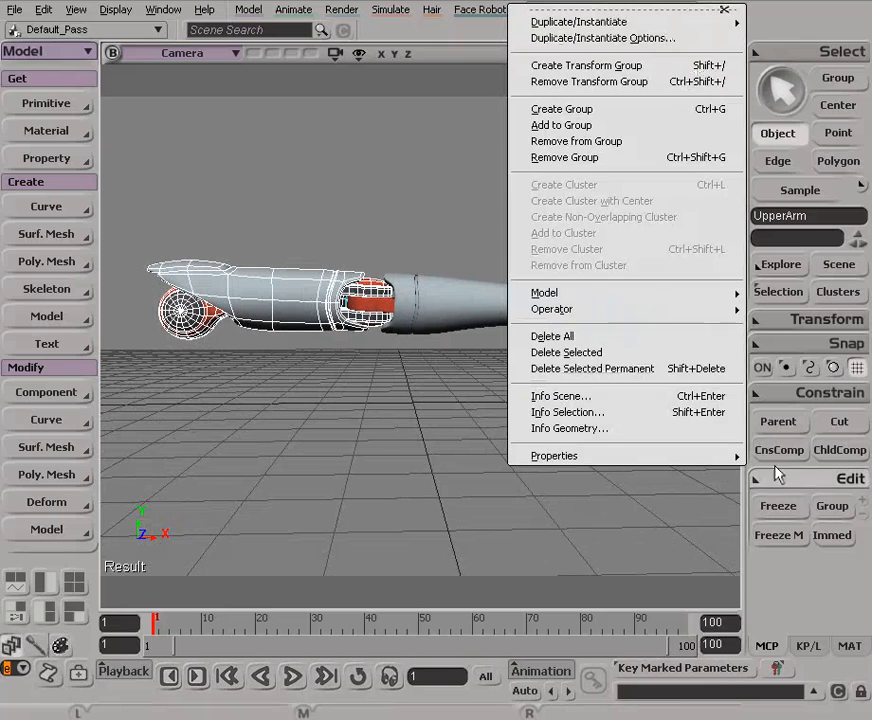
click(645, 68)
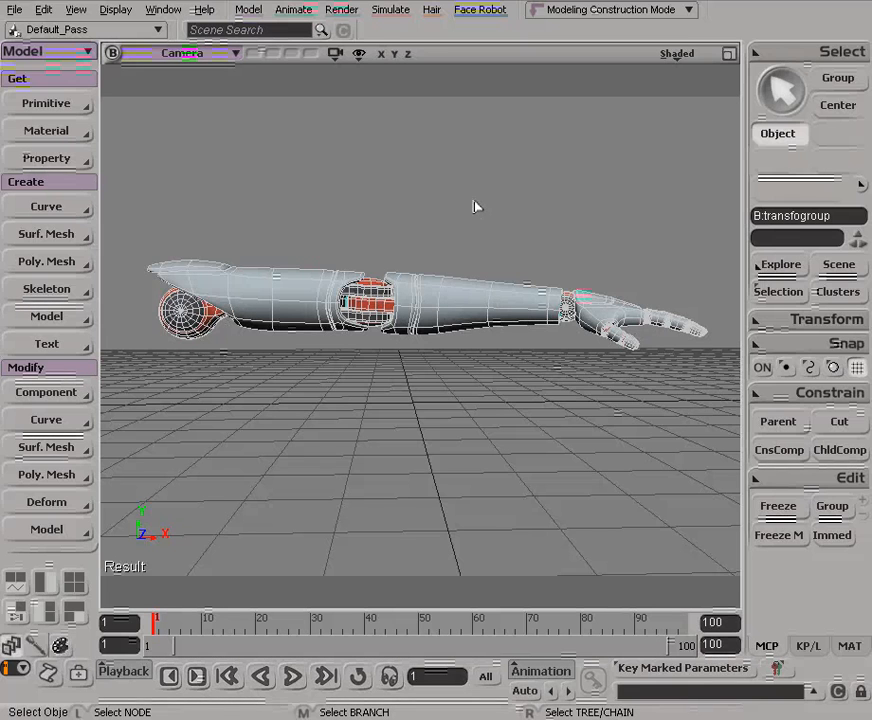
Examine the hierarchy under the new transform group in the Explorer, from UpperArm through LowerArm to Hand
key(s)
drag(440, 306, 459, 305)
key(s)
drag(432, 255, 405, 248)
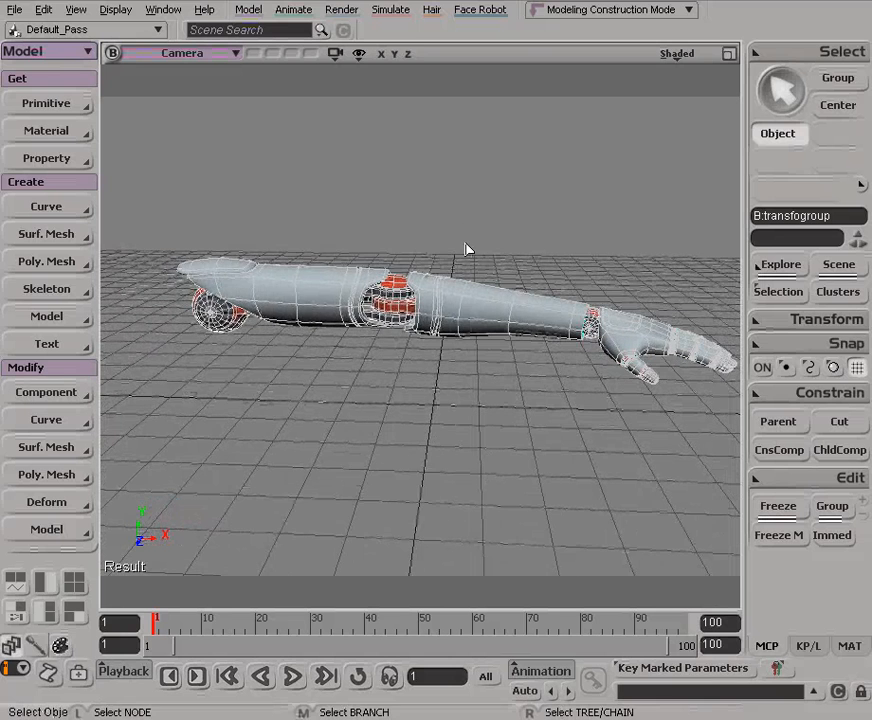
key(8)
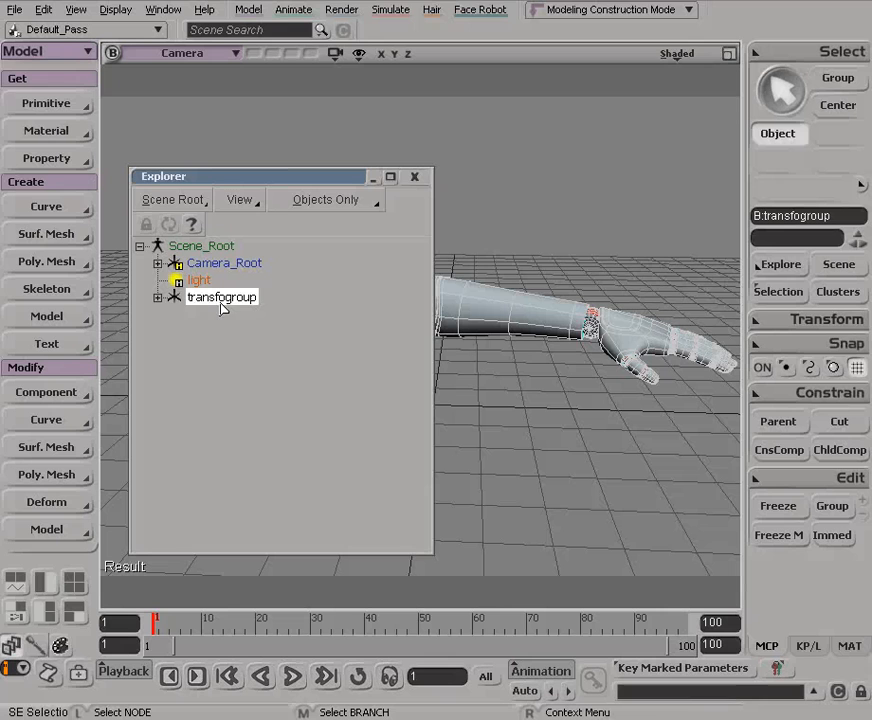
click(157, 298)
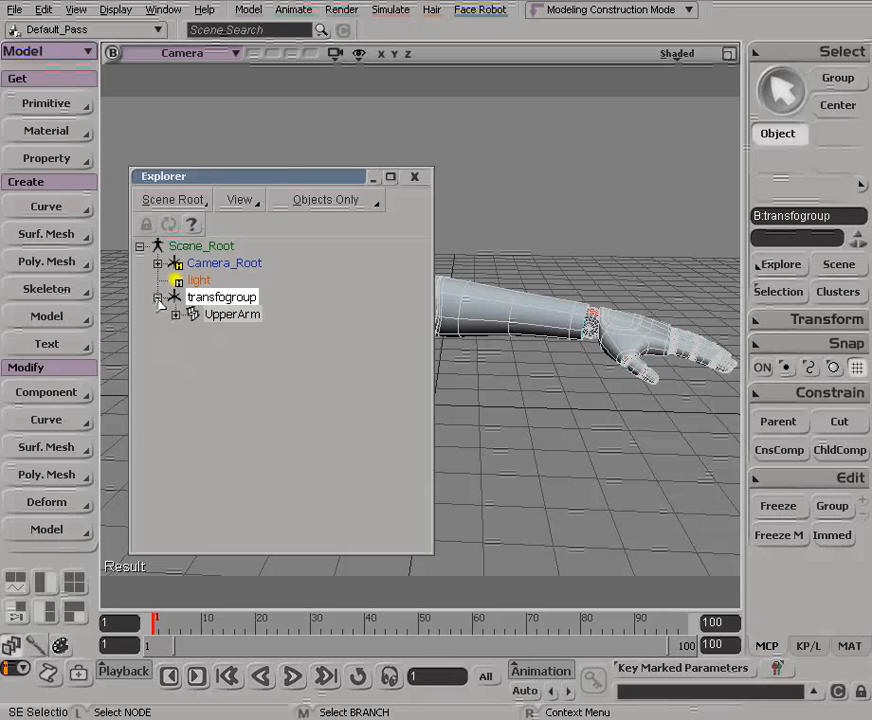
click(176, 315)
click(193, 331)
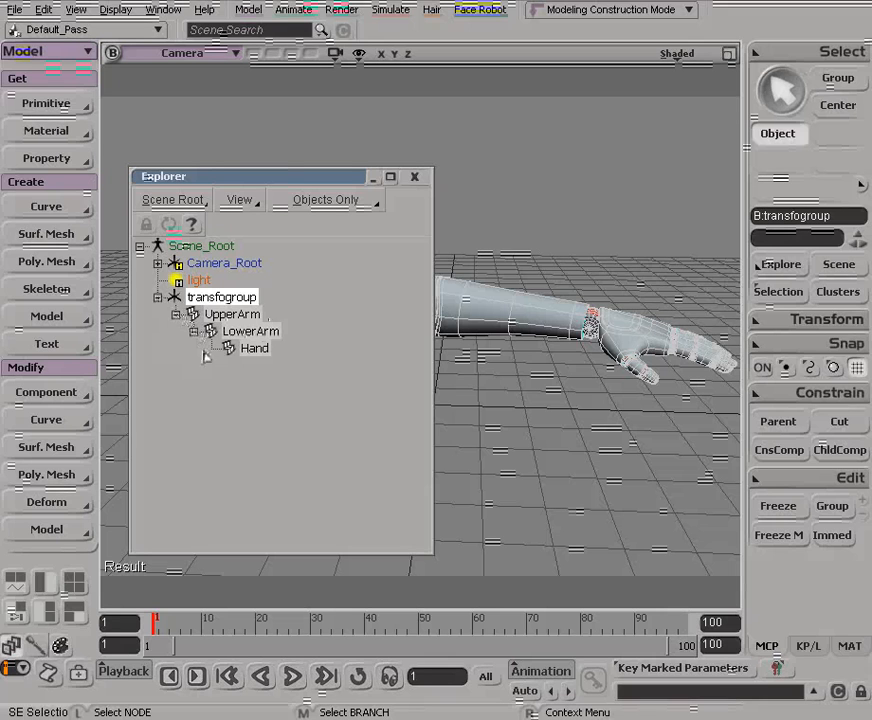
click(176, 315)
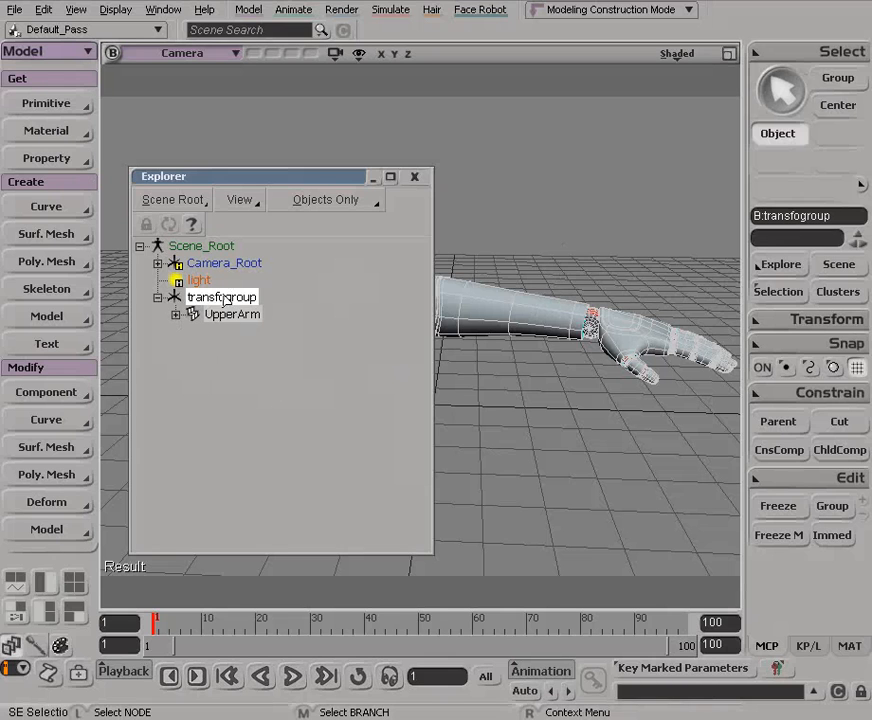
click(158, 298)
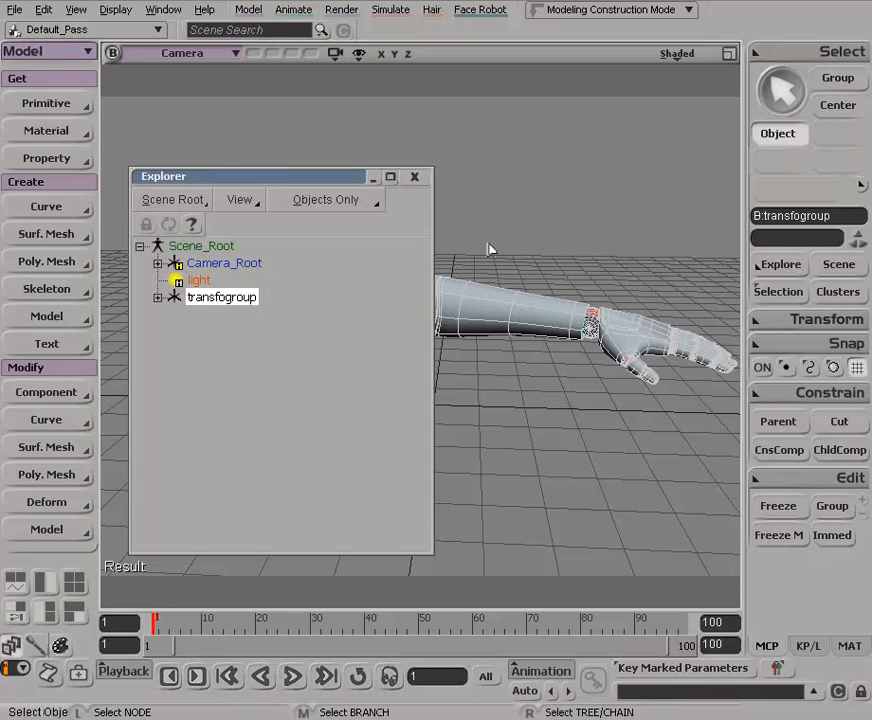
Rename the transform group above UpperArm as trnsgrp_arm
click(516, 259)
click(245, 299)
drag(488, 259, 323, 311)
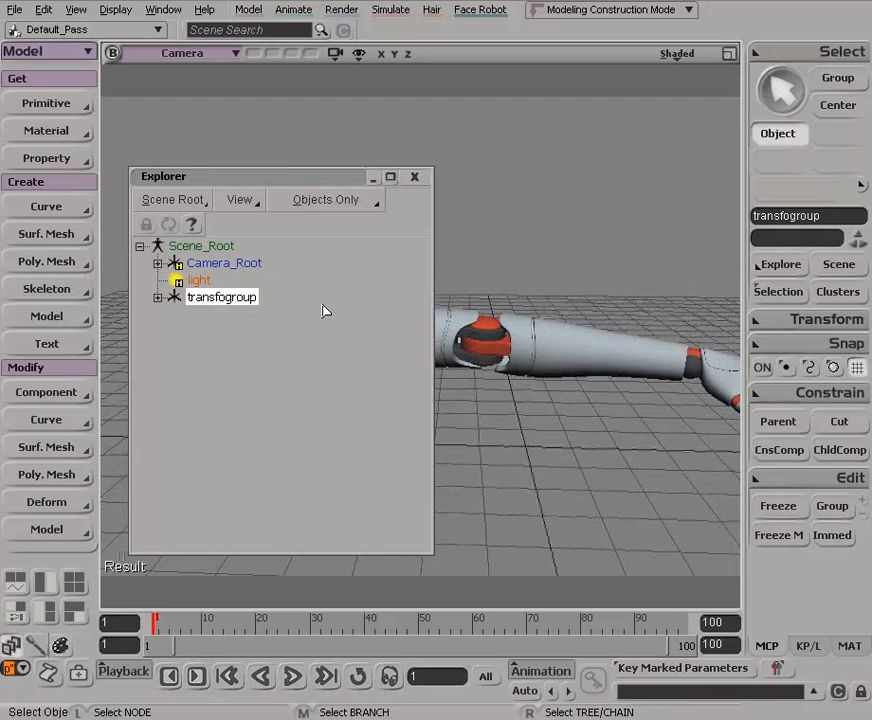
double_click(213, 302)
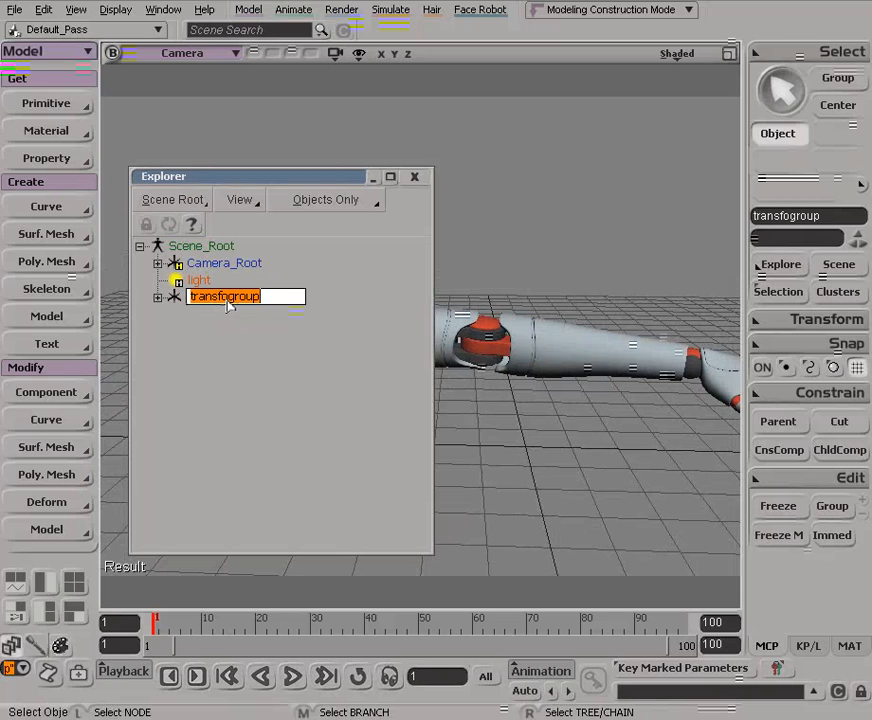
text(tr)
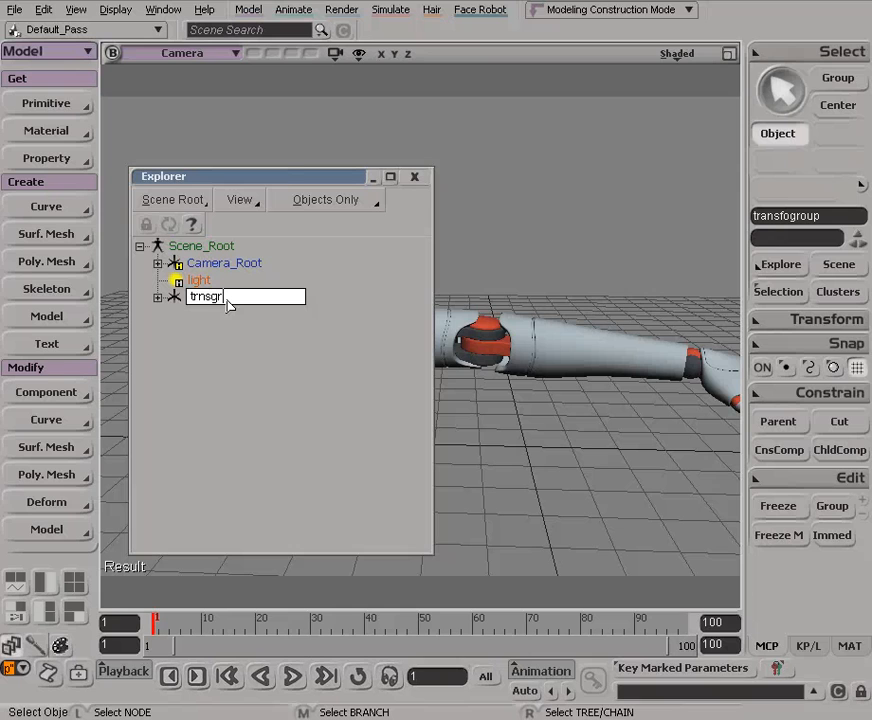
text(arm)
key(Return)
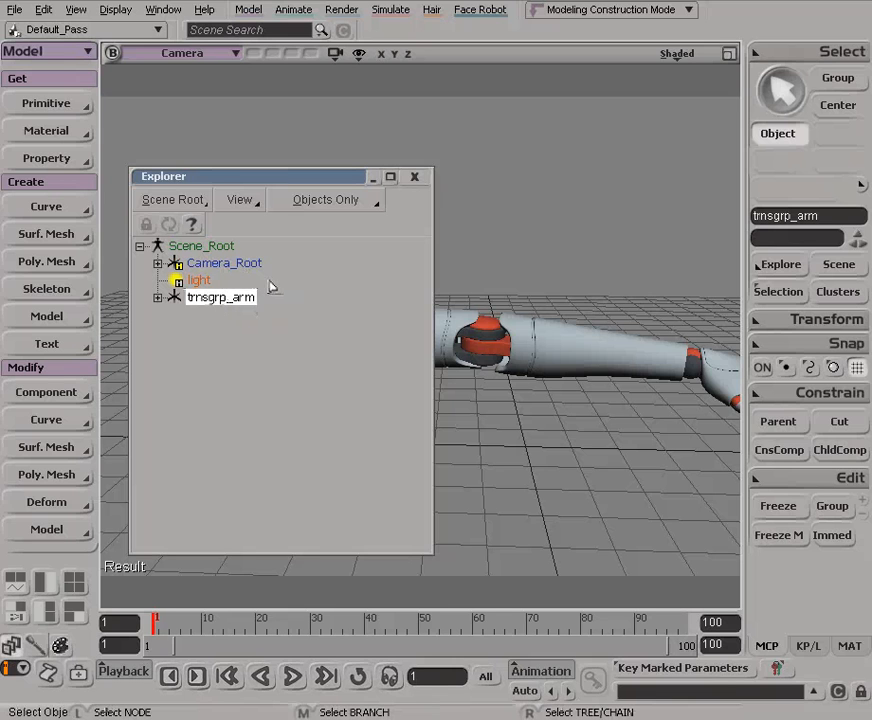
Minimize the Explorer and turn on the display of transform groups in the Camera view
drag(280, 168, 226, 114)
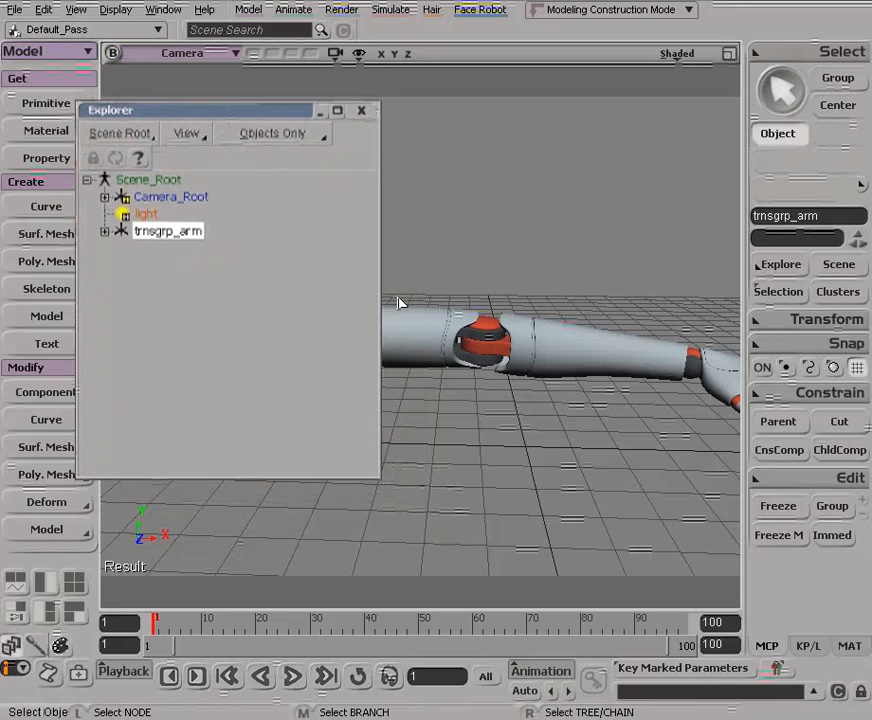
alt+right_drag(498, 362, 479, 331)
alt+drag(479, 331, 529, 327)
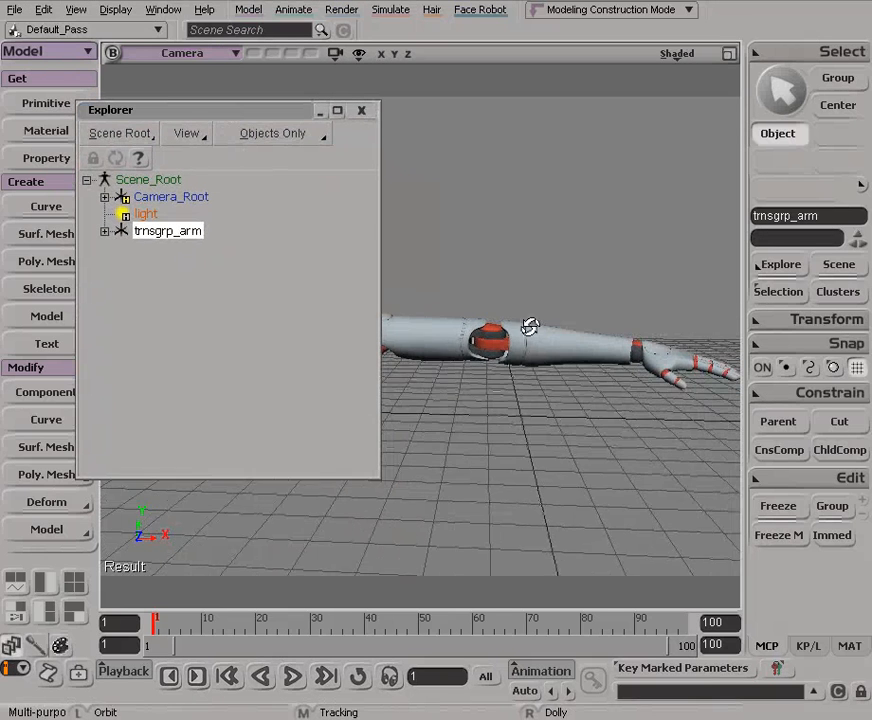
click(320, 113)
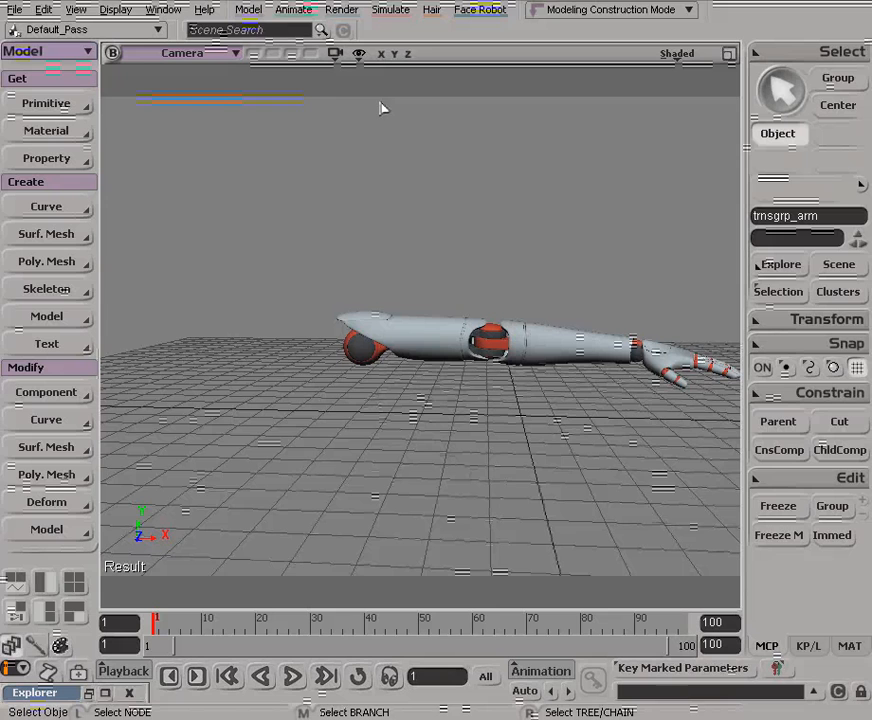
click(359, 56)
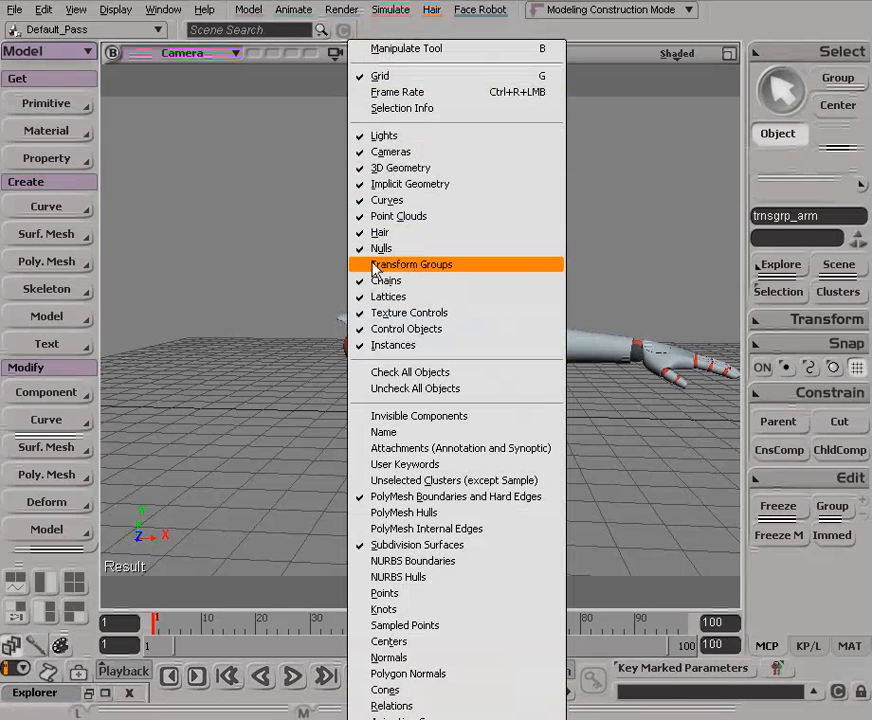
click(445, 270)
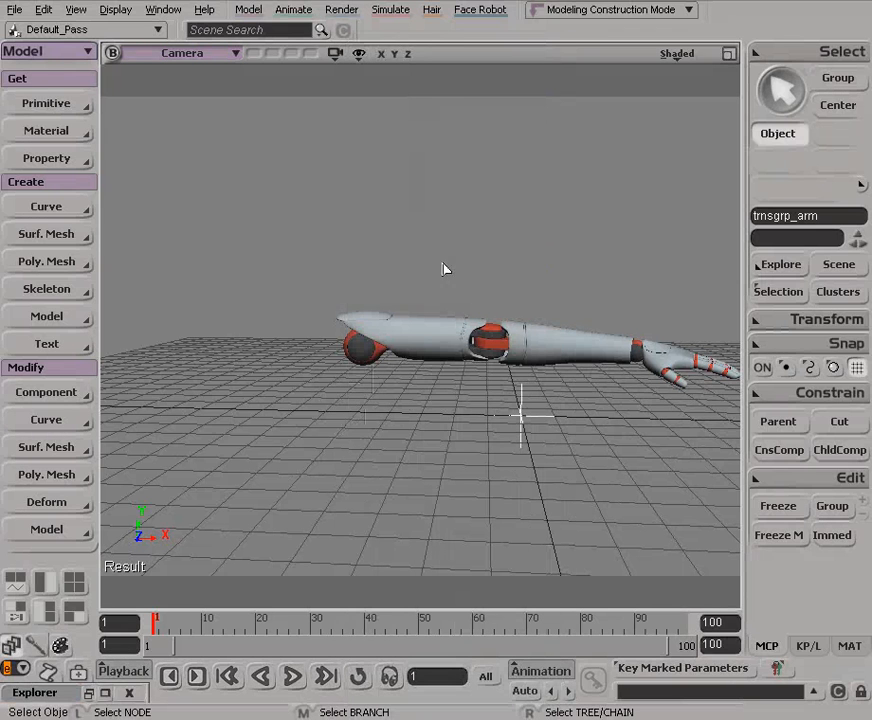
click(502, 427)
drag(506, 404, 537, 424)
drag(481, 403, 498, 432)
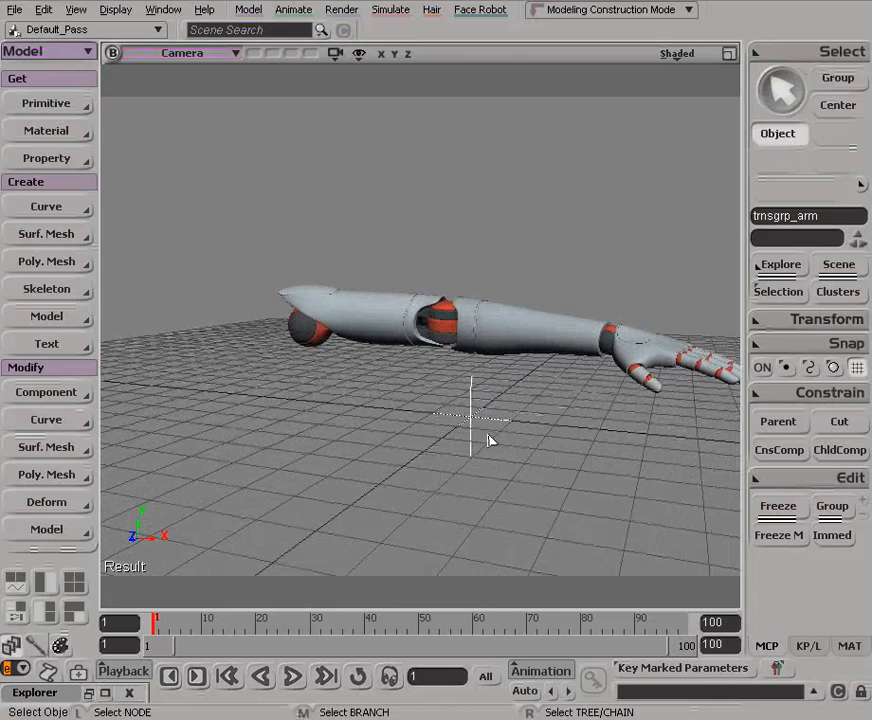
Try translating and rotating the whole arm through its transform group, and undo both transformations
key(v)
drag(414, 405, 464, 409)
key(space)
key(v)
drag(381, 327, 358, 278)
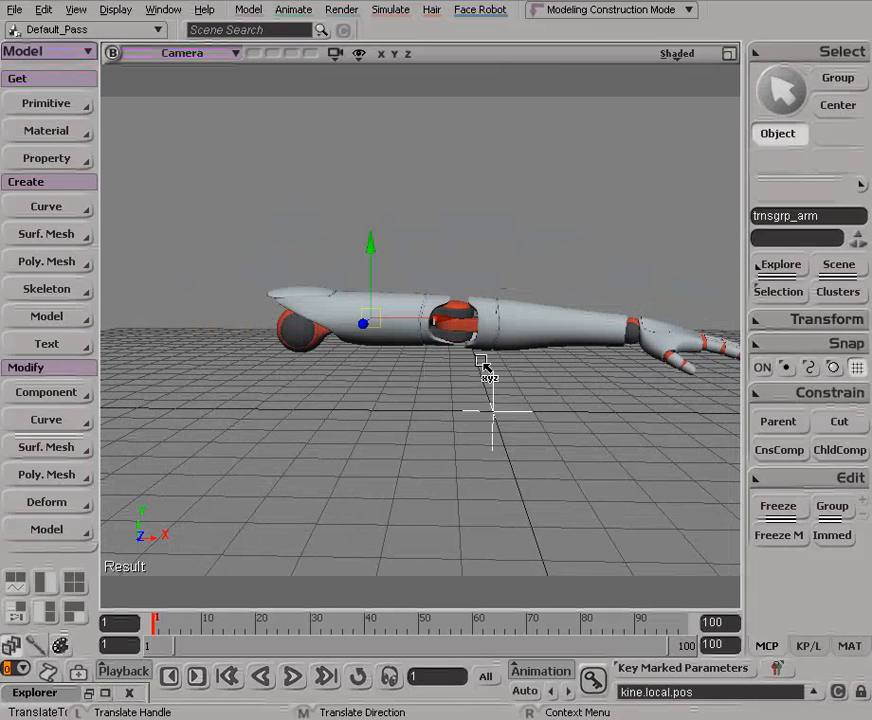
key(c)
drag(432, 331, 388, 306)
key(space)
key(ctrl+z)
key(ctrl+z)
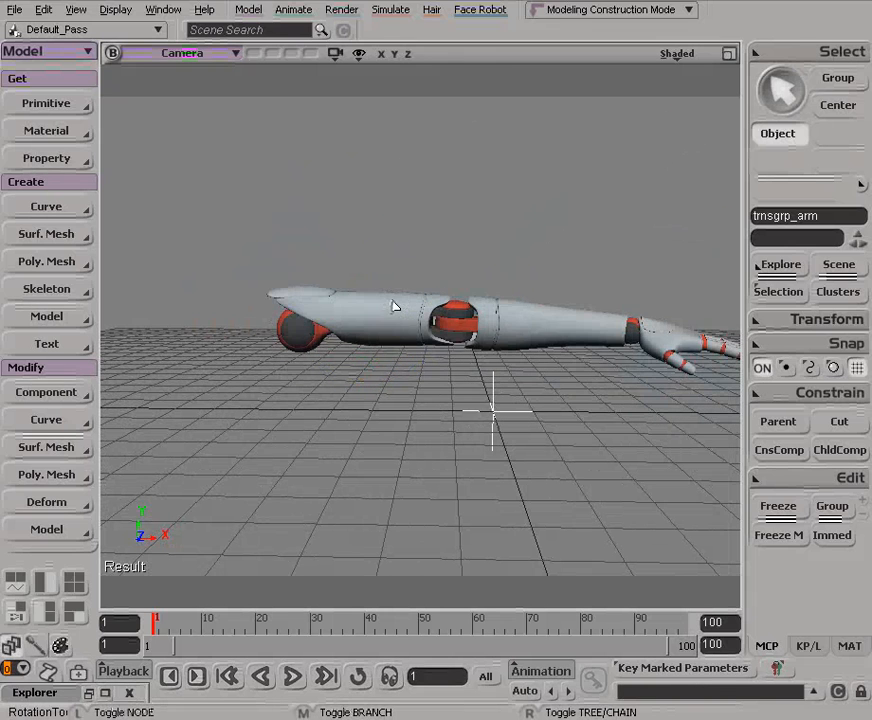
Restore the Explorer, remove the trnsgrp_arm transform group, and move the Explorer clear of the arm
mouse_move(467, 397)
mouse_down()
mouse_move(560, 461)
mouse_move(533, 430)
mouse_move(476, 404)
mouse_up()
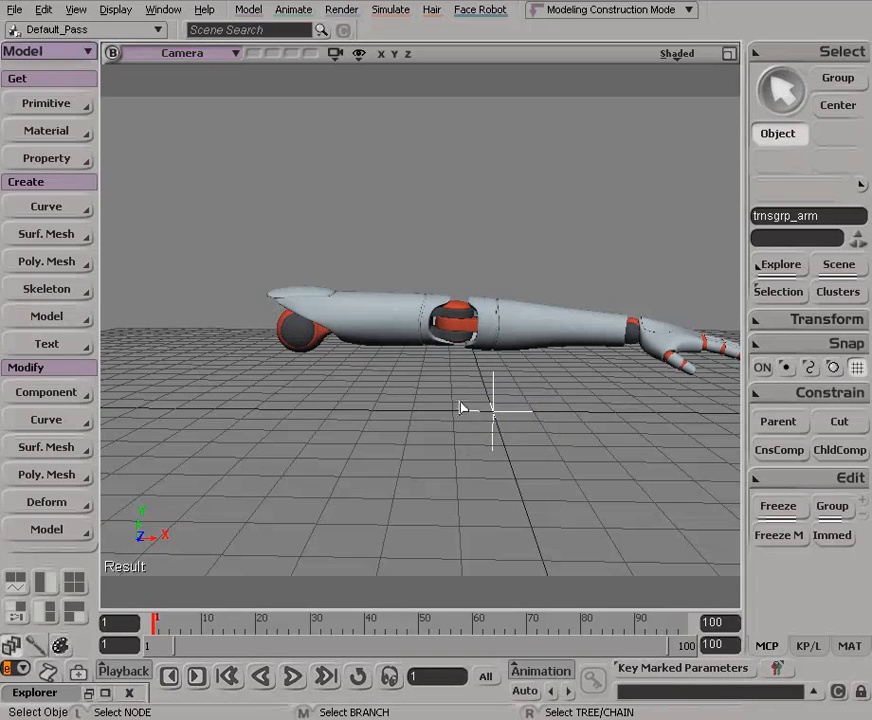
key(o)
drag(535, 436, 516, 436)
key(space)
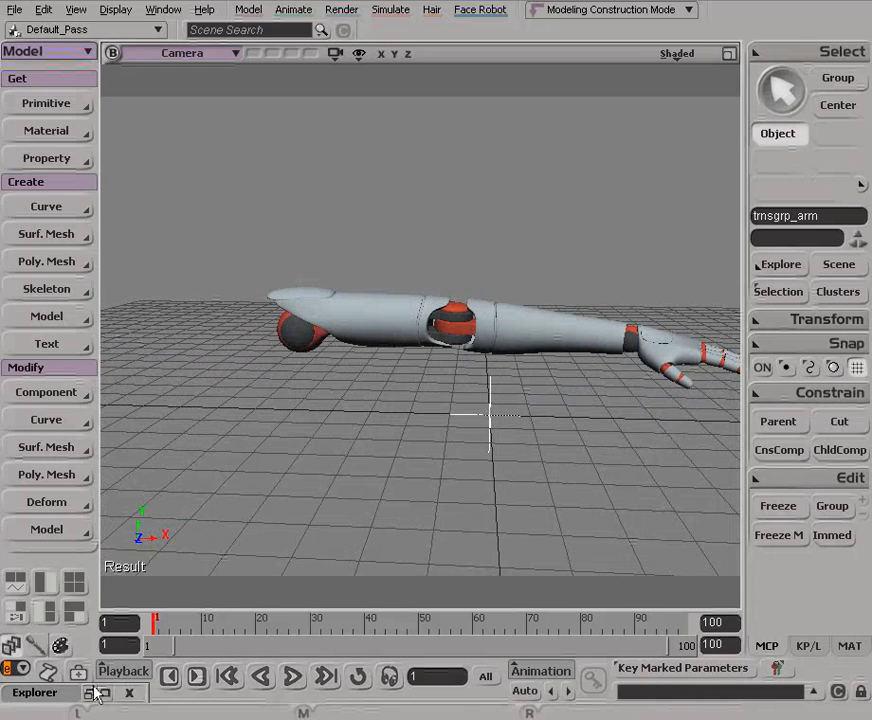
click(40, 692)
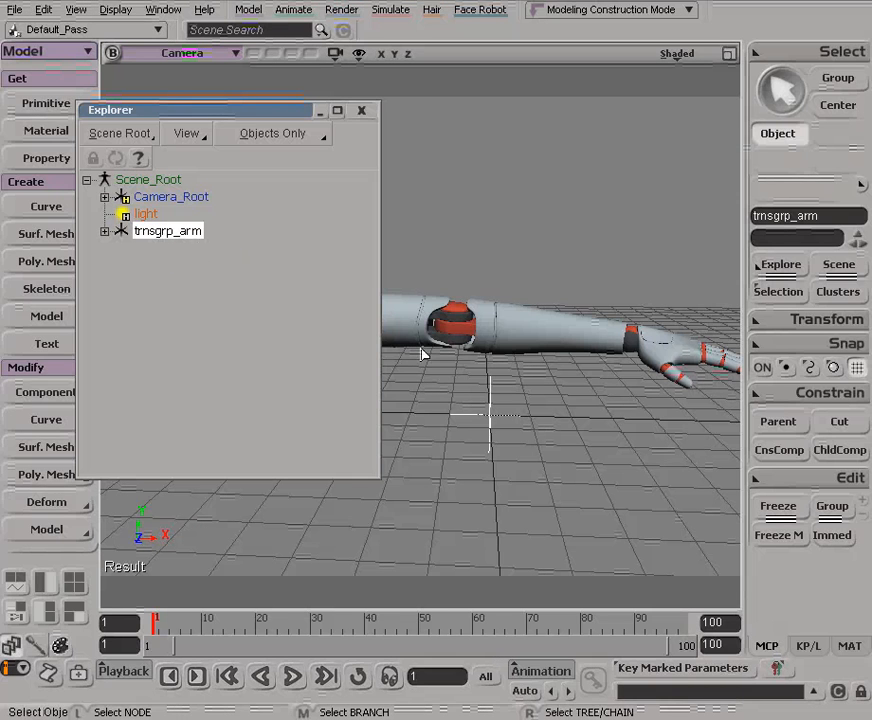
click(757, 481)
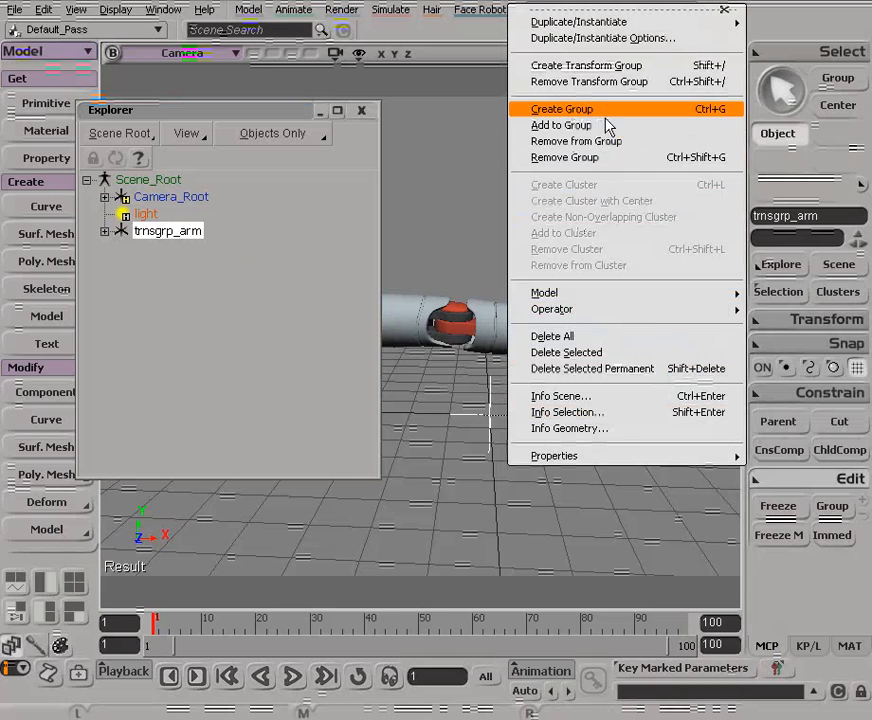
click(617, 83)
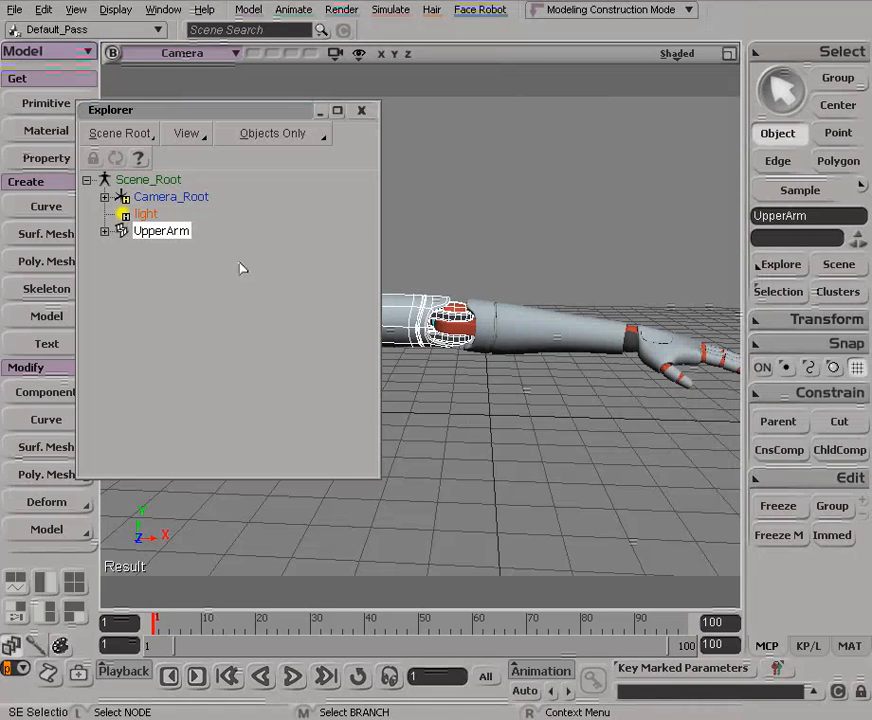
drag(232, 111, 305, 379)
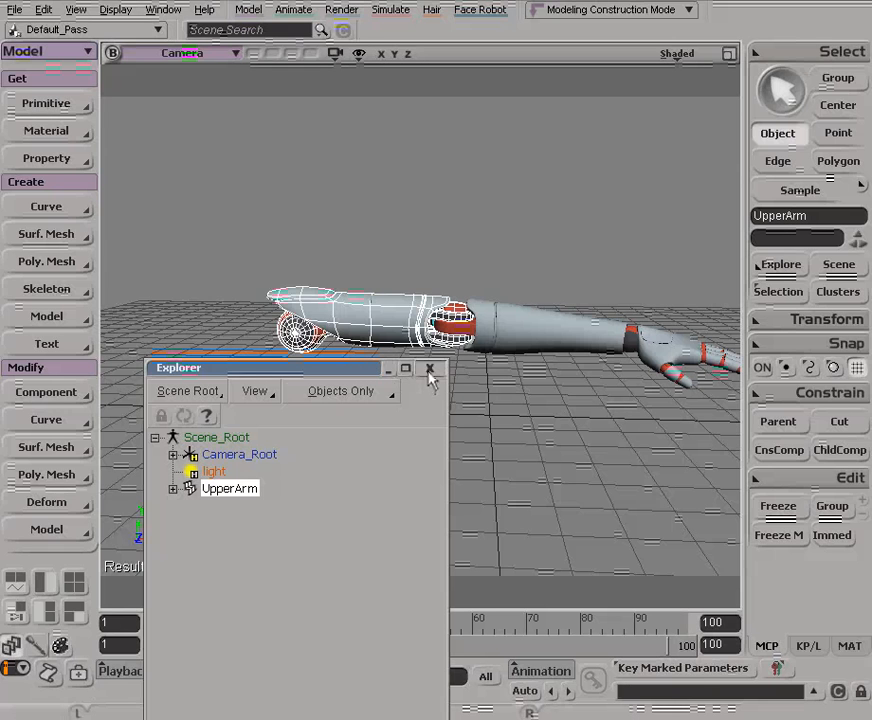
Move the Explorer clear of the forearm and create a new transform group above UpperArm
drag(323, 375, 261, 168)
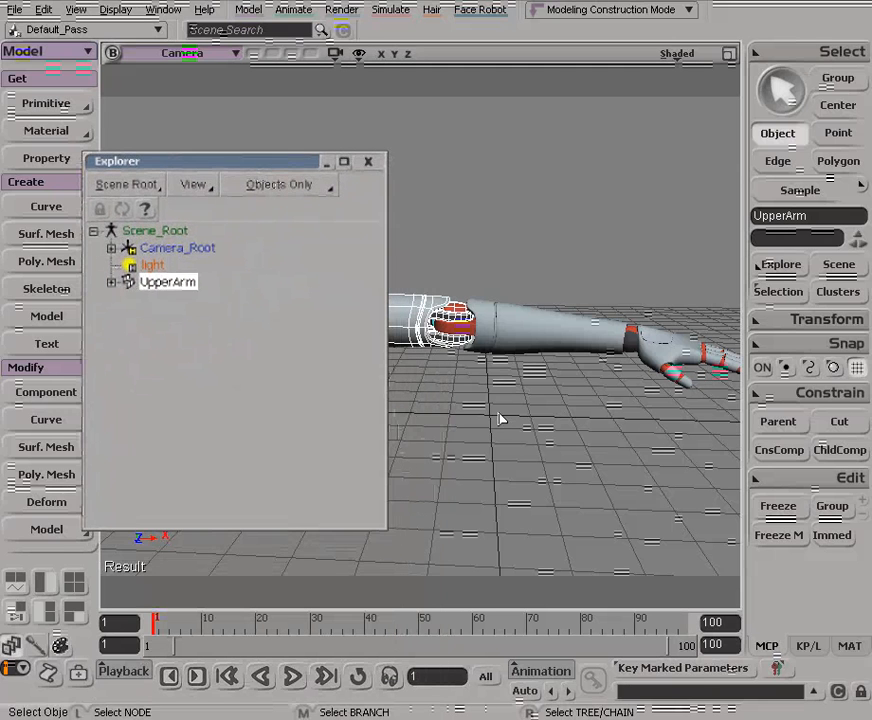
drag(492, 364, 474, 346)
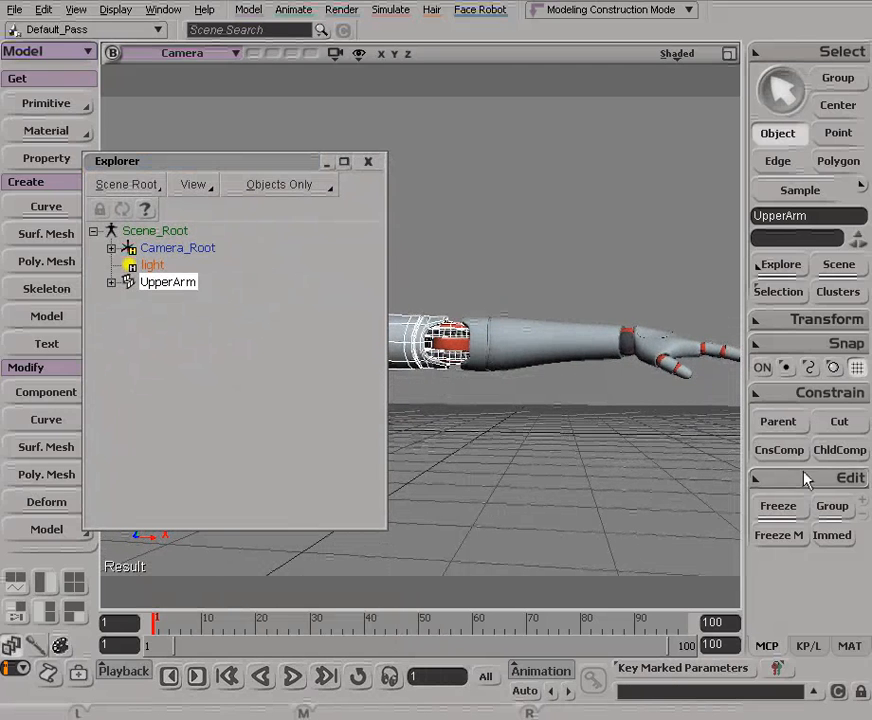
click(800, 472)
click(646, 69)
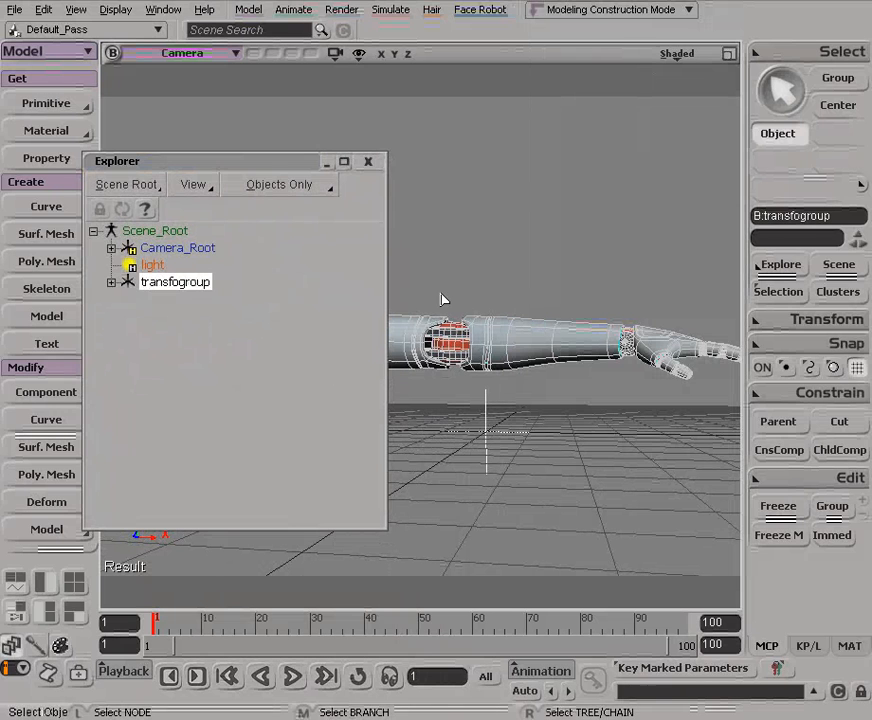
Rename the new transform group above UpperArm as trnsgrp_arm in the Explorer
click(190, 283)
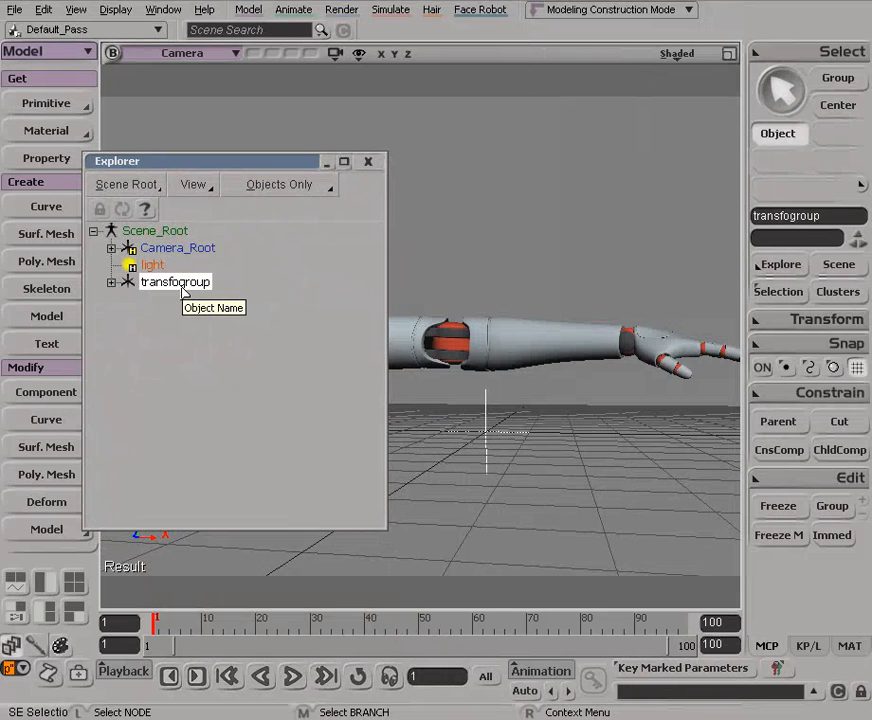
double_click(182, 284)
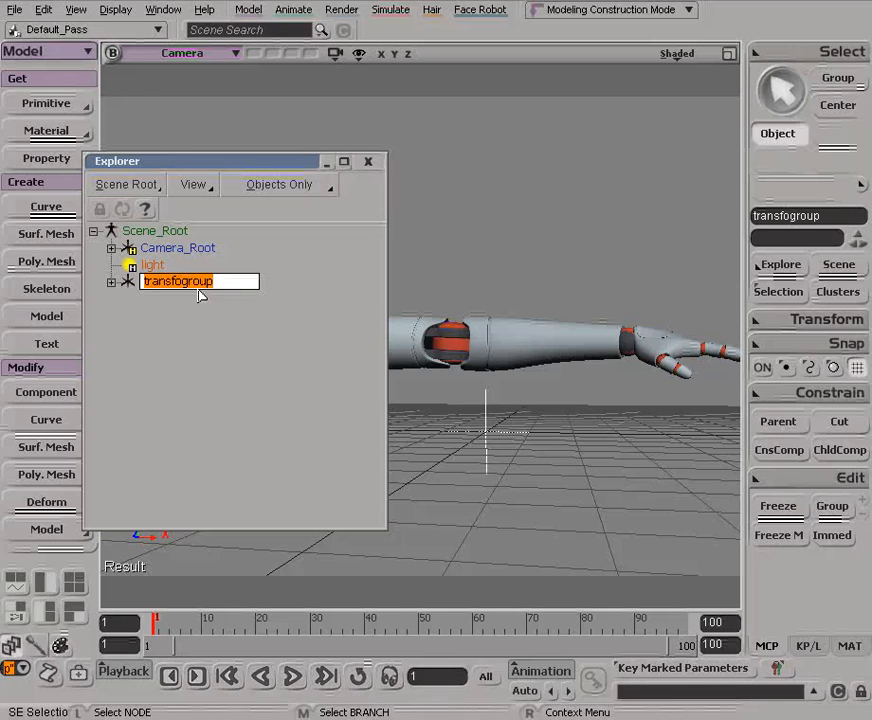
text(trns)
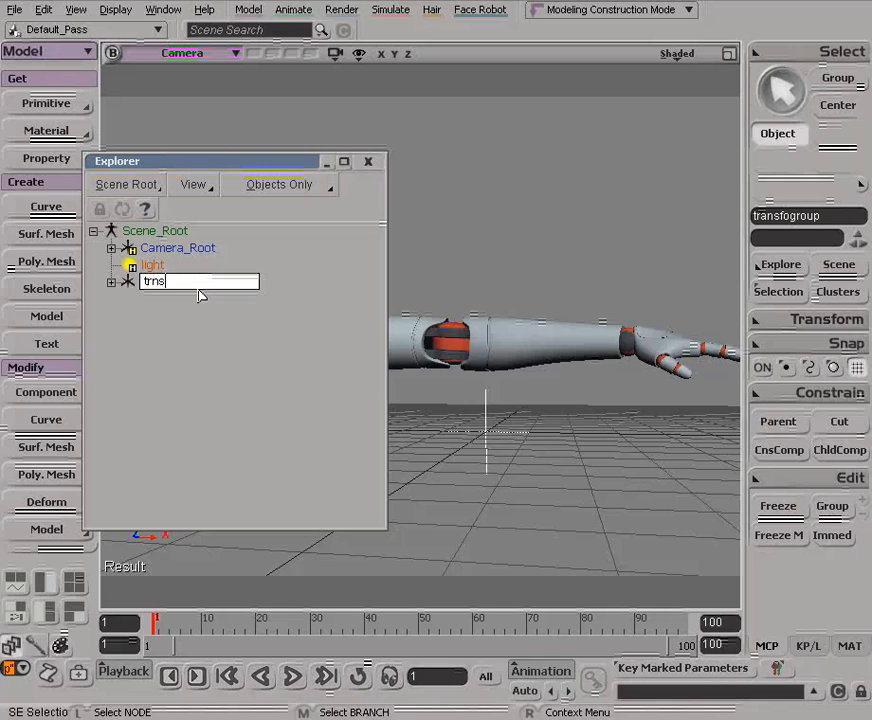
text(grp_)
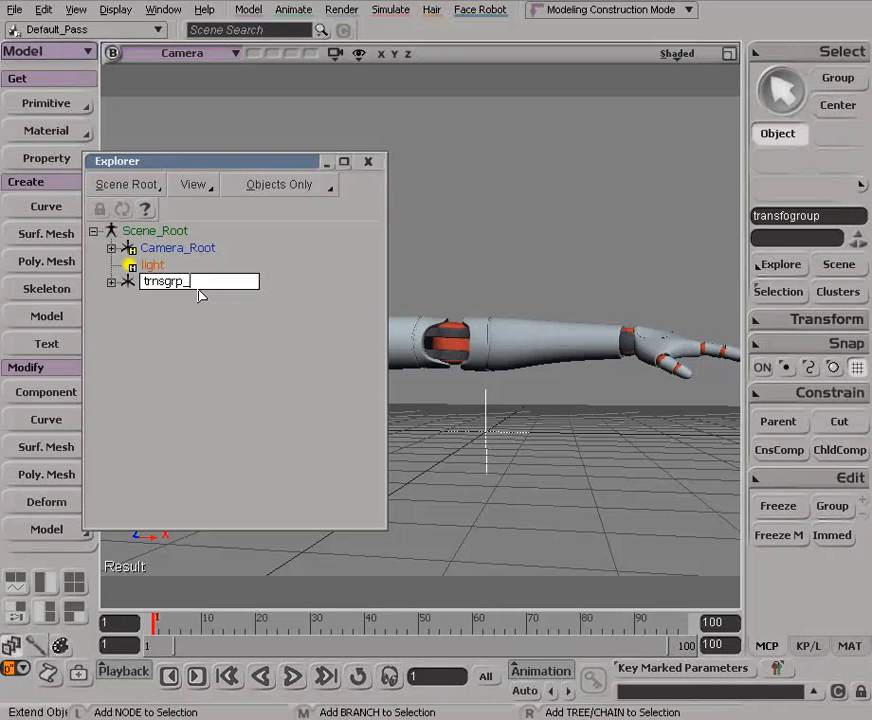
text(arm)
key(Return)
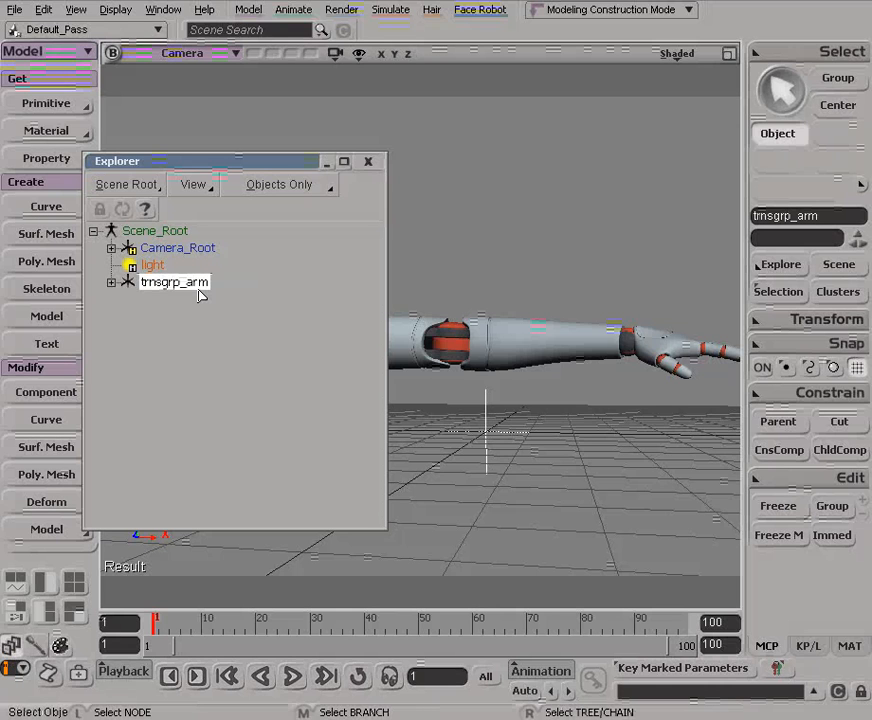
Close the Explorer and inspect the whole arm and its transform group from another angle in the Camera view
click(370, 165)
key(a)
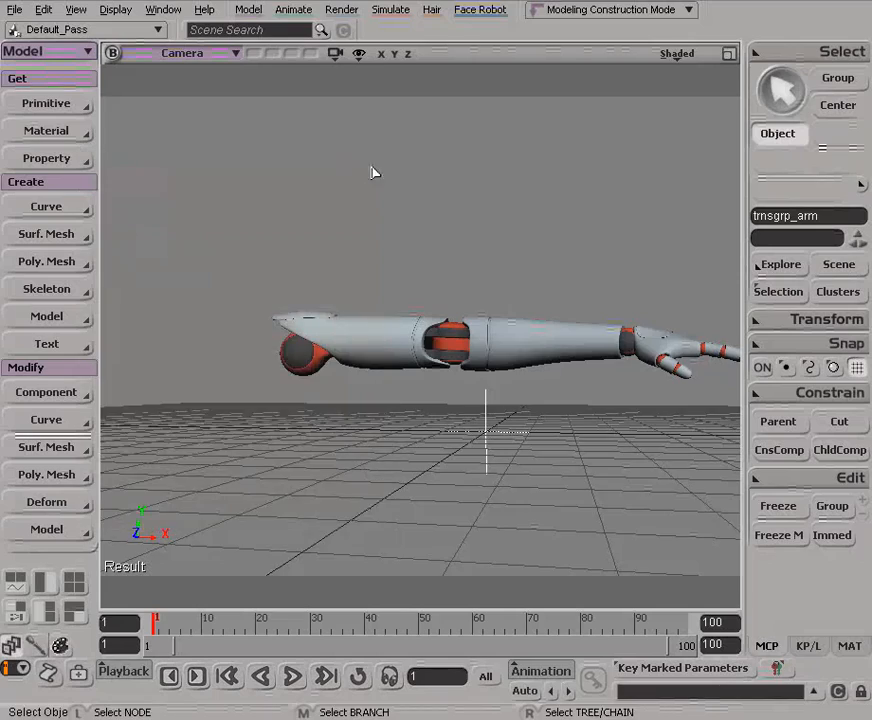
key(s)
drag(414, 195, 345, 190)
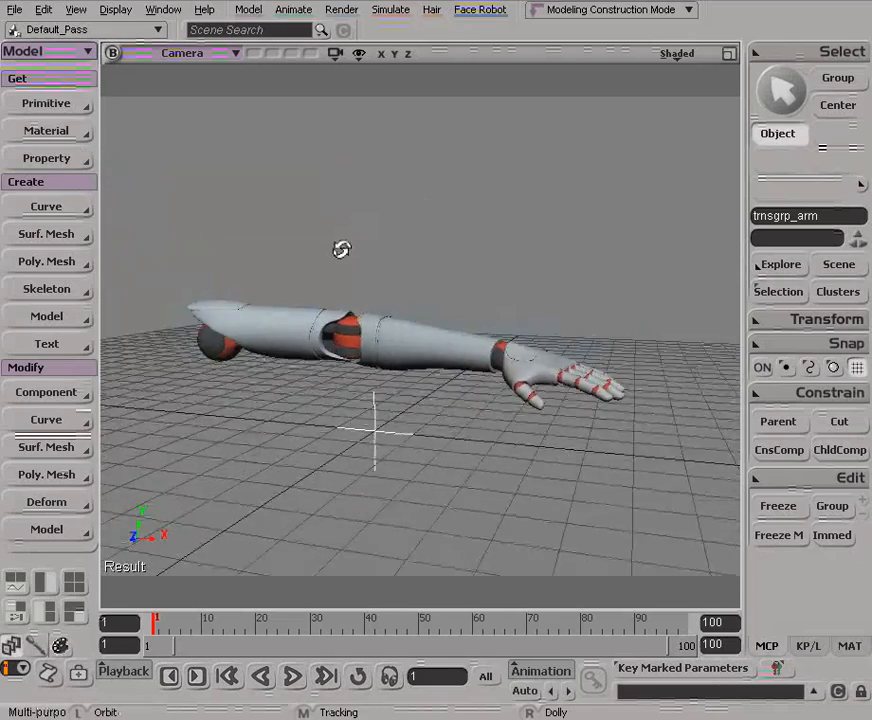
drag(334, 289, 368, 262)
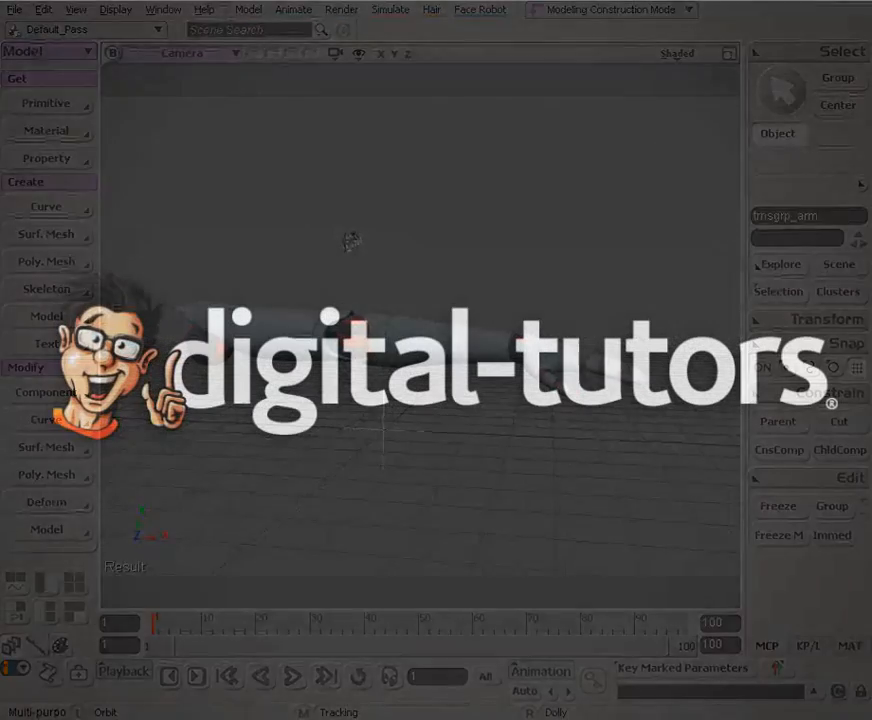